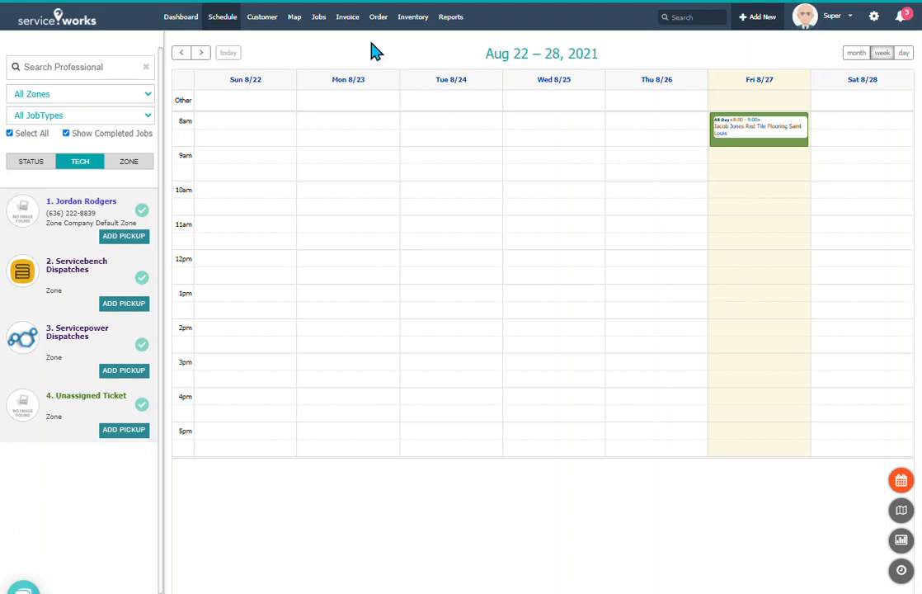
# Open the Jobs menu from the Aug 22 – 28 weekly schedule calendar
pyautogui.click(319, 18)
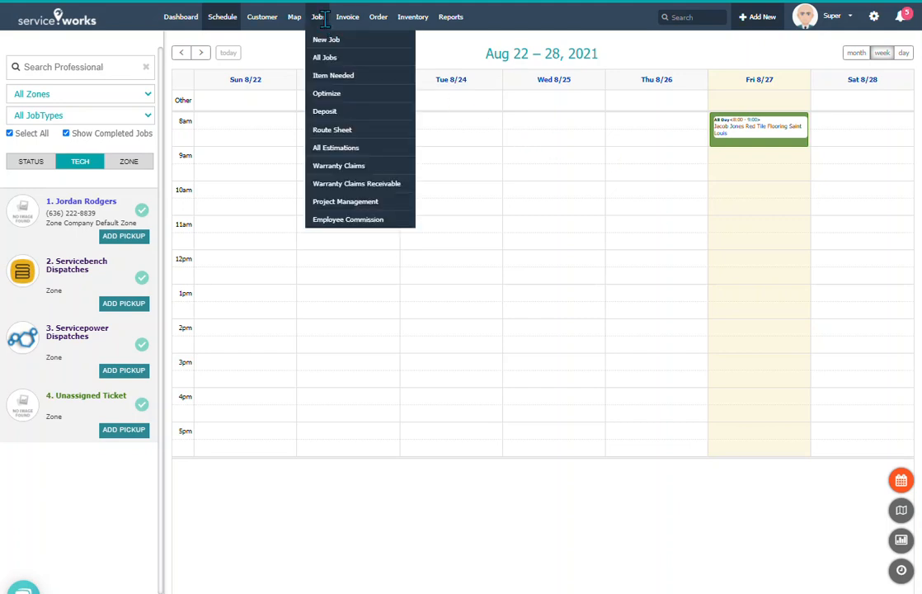
# Choose All Estimations from the Jobs menu to show the Estimation View list
pyautogui.click(338, 149)
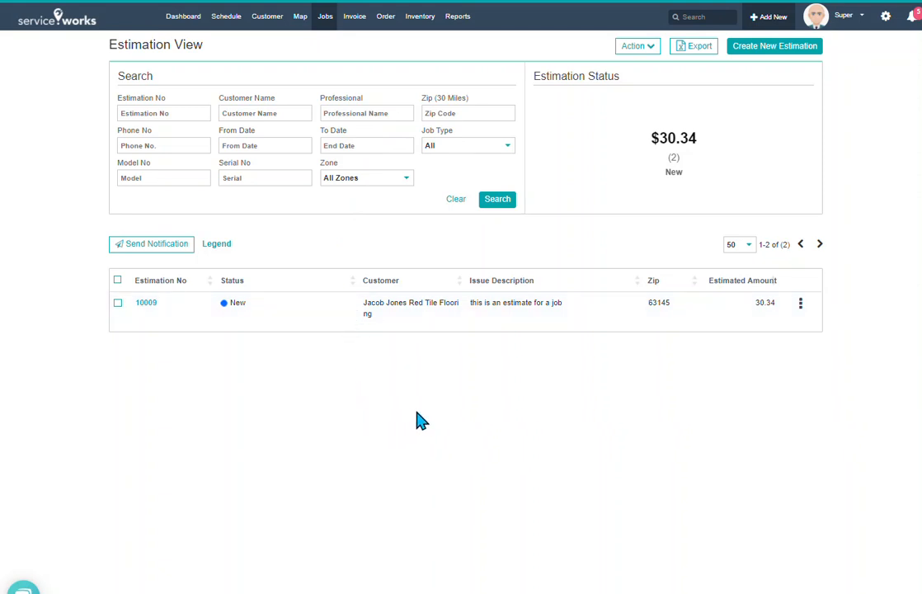
# Start a new estimation and look through its empty customer, service and charges sections
pyautogui.click(787, 49)
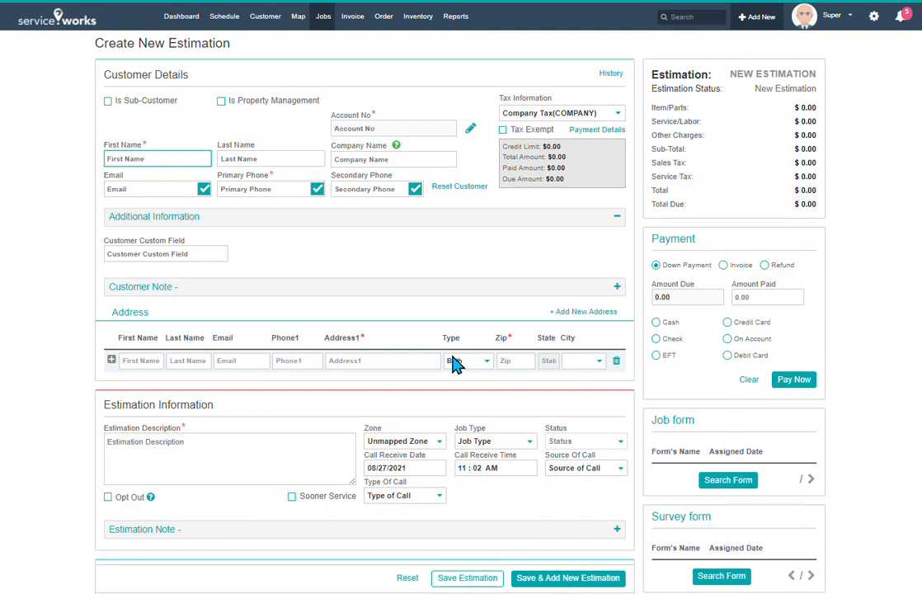
pyautogui.scroll(-3, 454, 364)
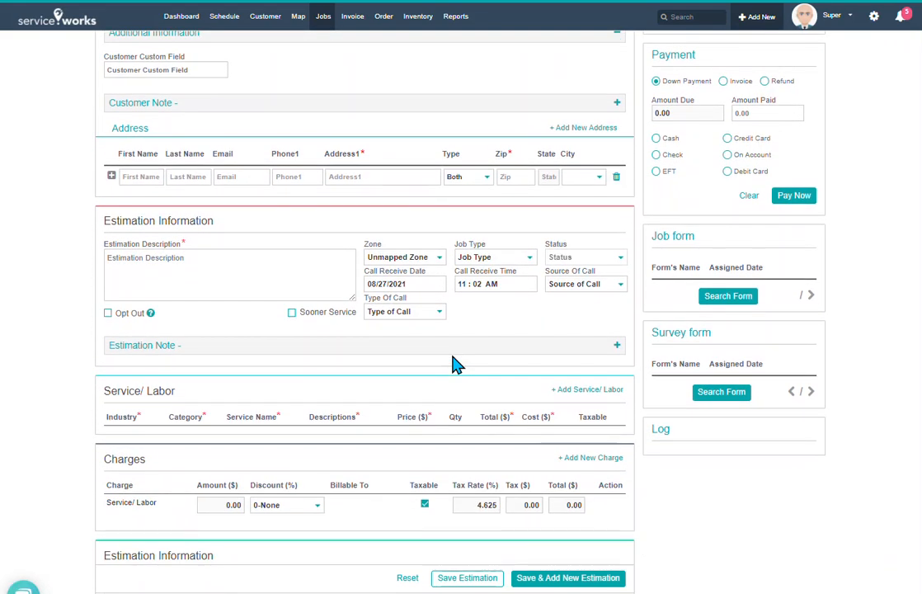
pyautogui.scroll(-2, 452, 357)
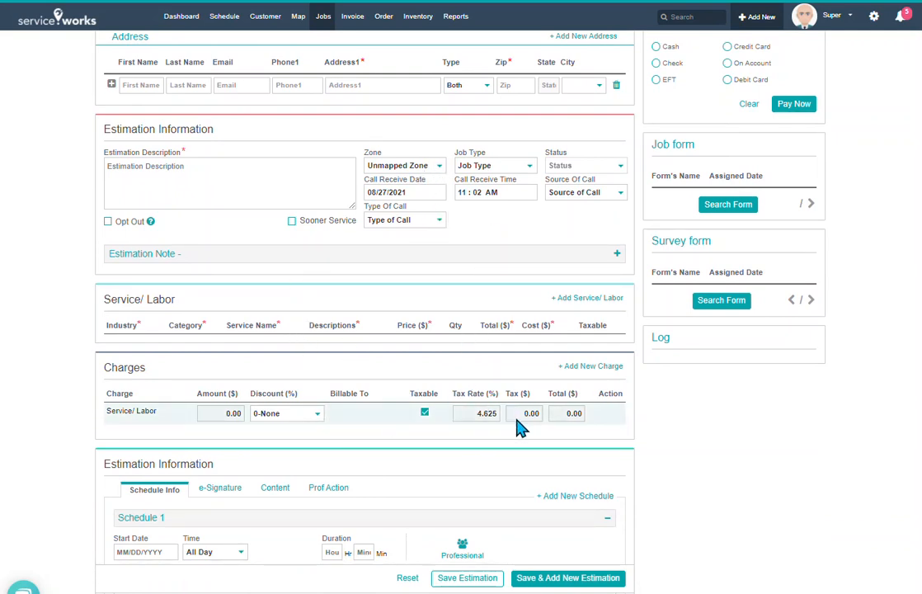
pyautogui.scroll(6, 520, 426)
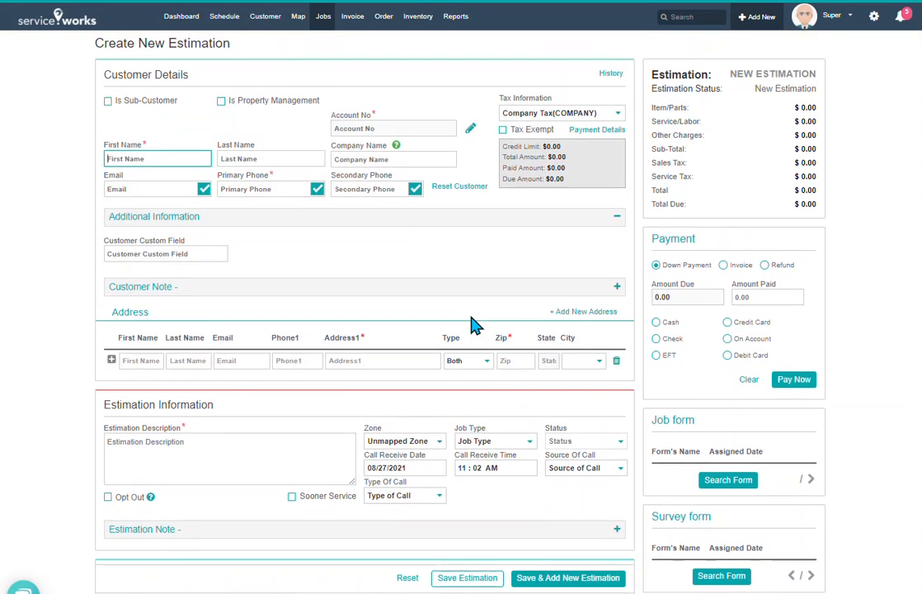
# Open Job Settings > Module Visibility in the company settings and save it unchanged
pyautogui.click(873, 17)
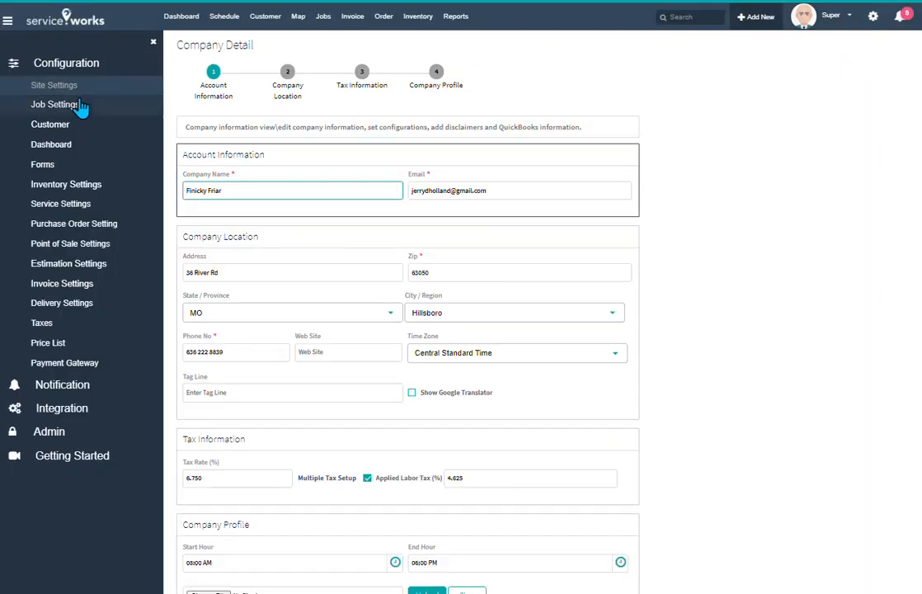
pyautogui.click(76, 108)
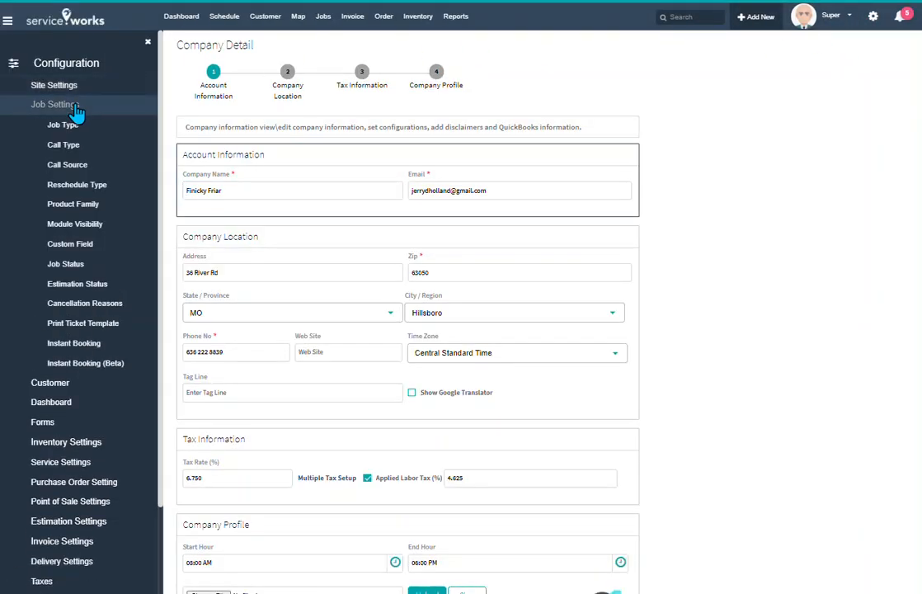
pyautogui.click(74, 232)
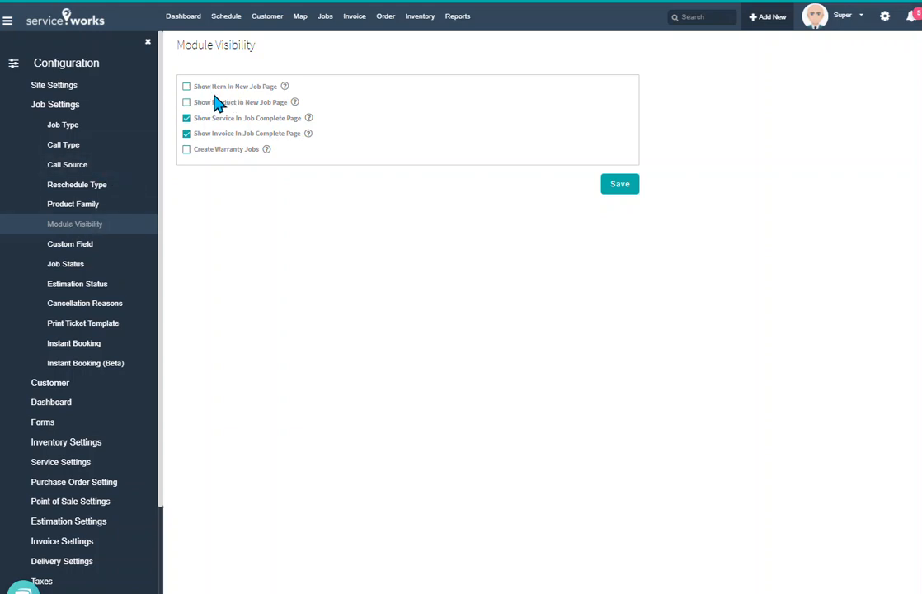
pyautogui.click(618, 183)
# Return to All Estimations and start another blank estimation form, reviewing its sections
pyautogui.moveTo(334, 36)
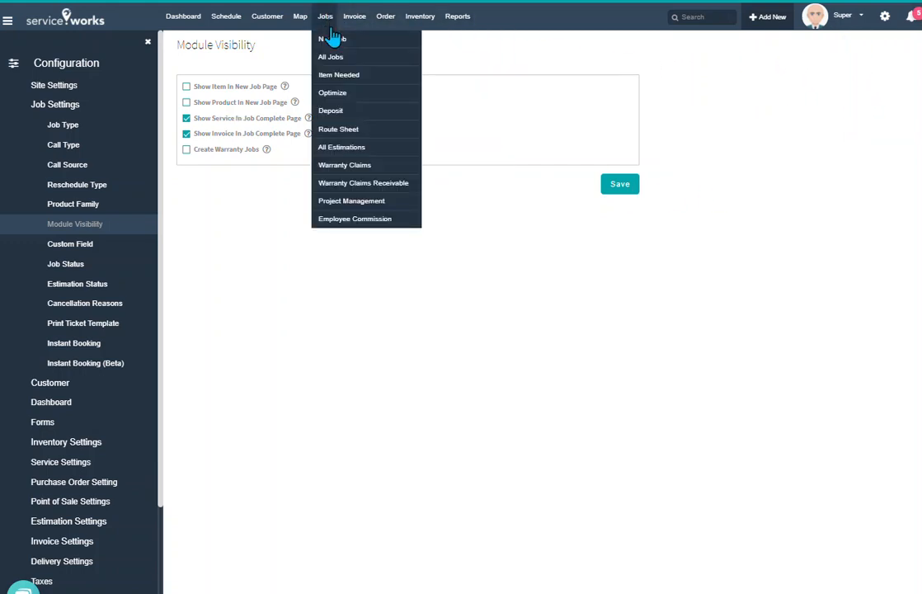
pyautogui.click(339, 148)
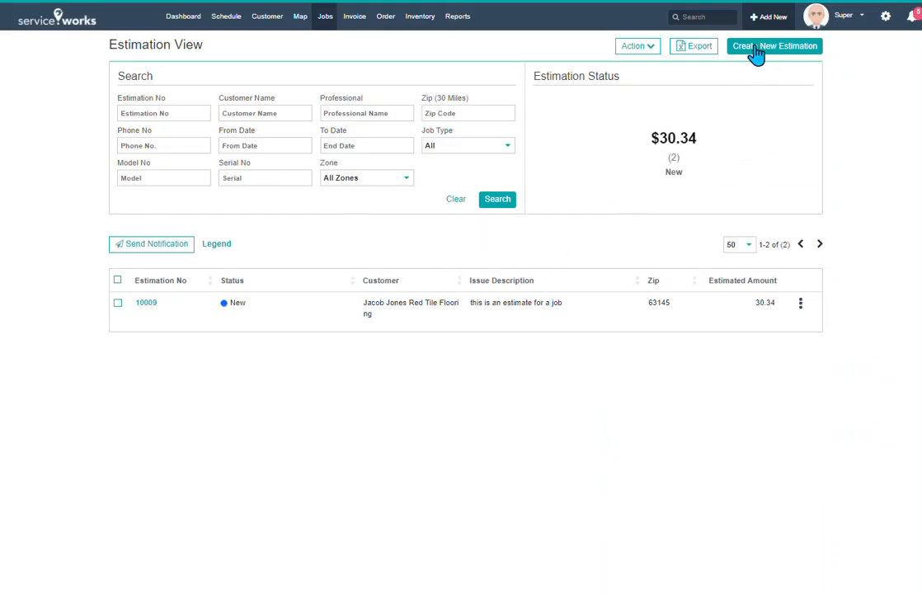
pyautogui.click(755, 51)
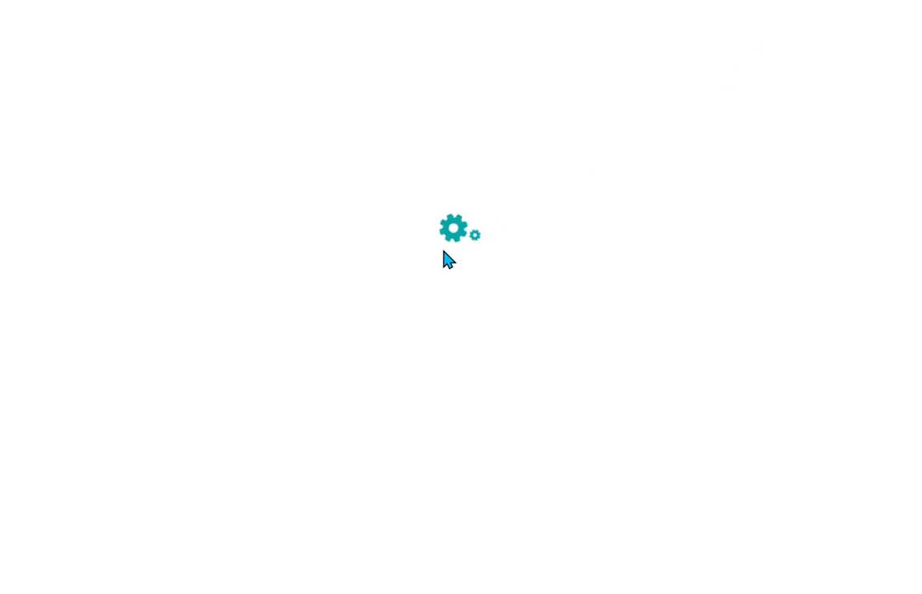
pyautogui.scroll(-5, 397, 319)
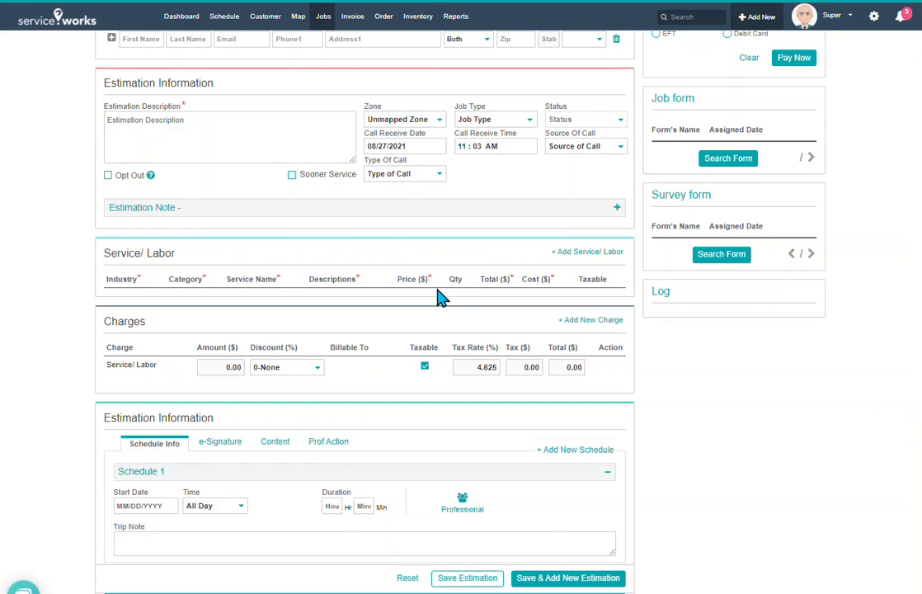
pyautogui.scroll(3, 440, 295)
pyautogui.scroll(1, 440, 302)
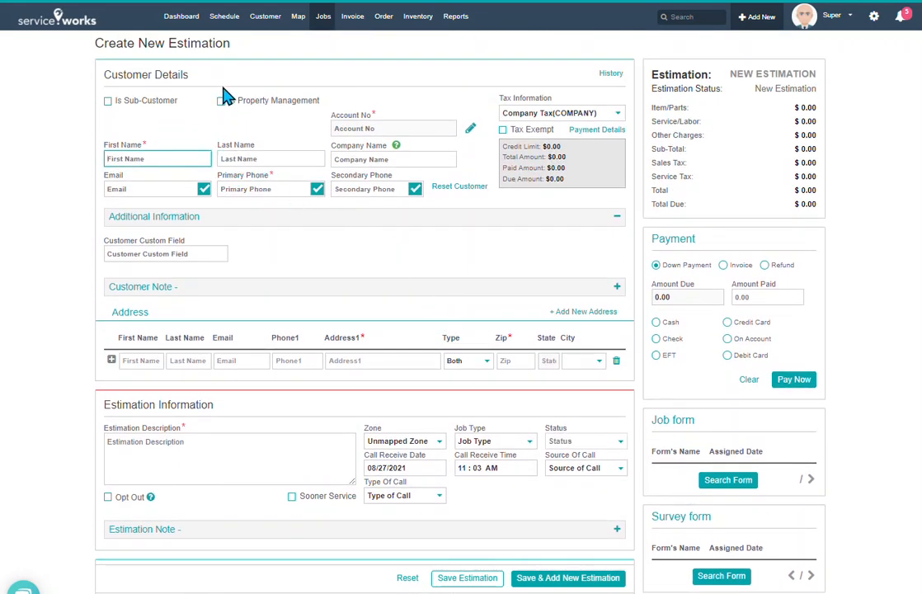
# Enter the customer's first name, pick the existing Red Tile Flooring customer, and check its note and extra info
pyautogui.write('Jacob')
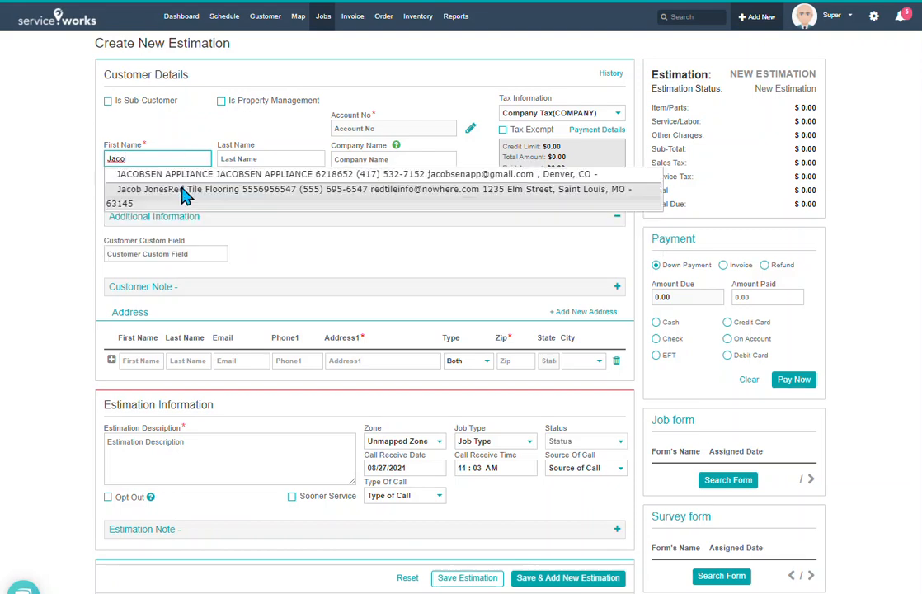
pyautogui.click(183, 195)
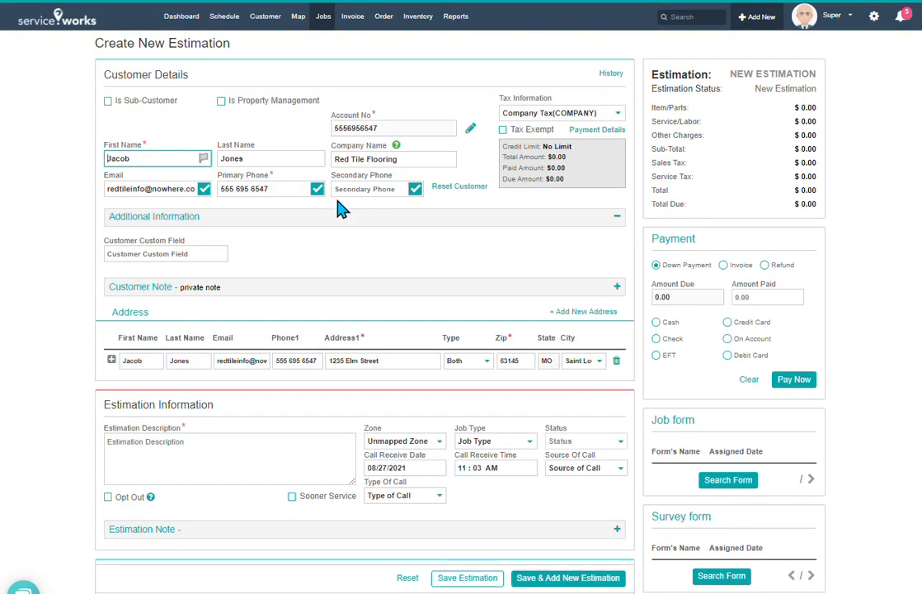
pyautogui.scroll(-2, 370, 251)
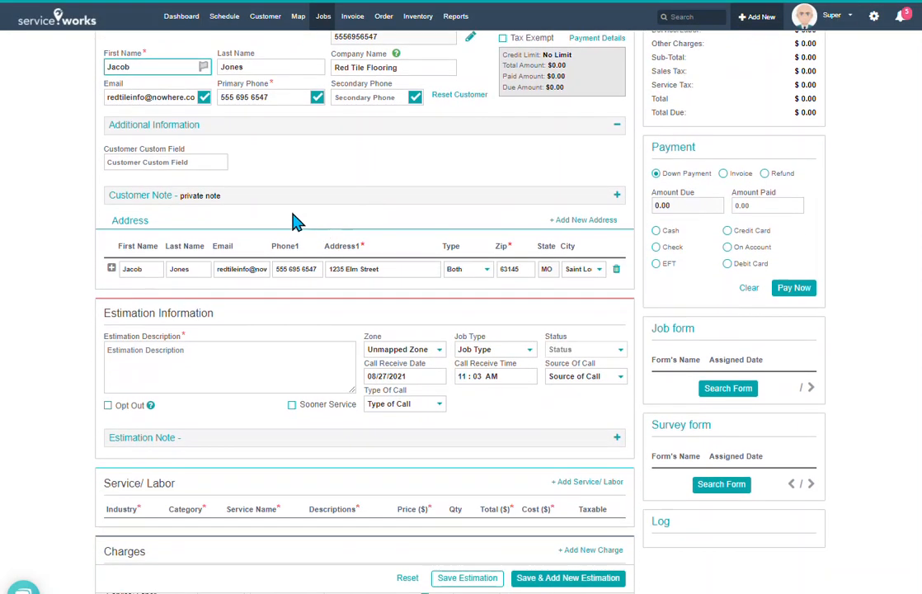
pyautogui.click(272, 197)
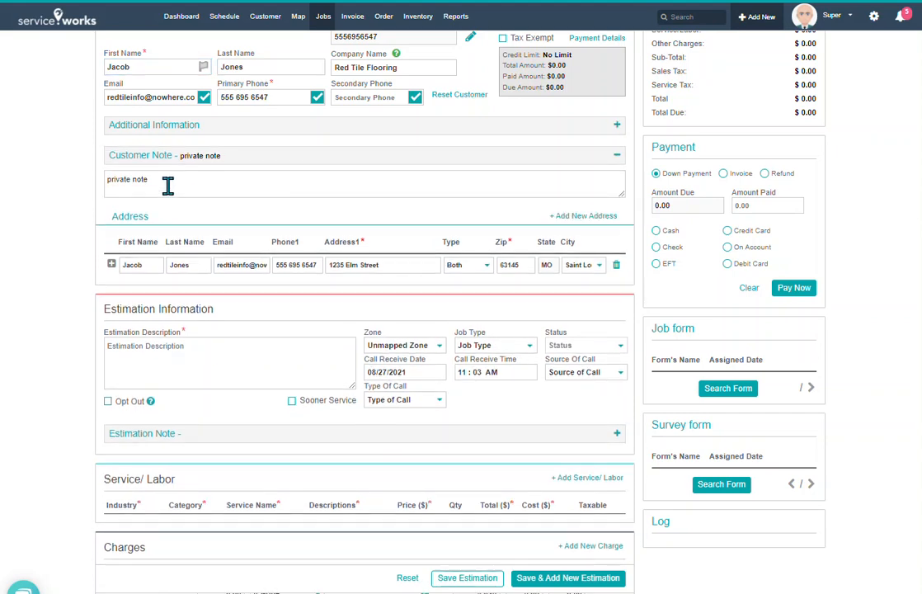
pyautogui.click(264, 156)
pyautogui.click(263, 130)
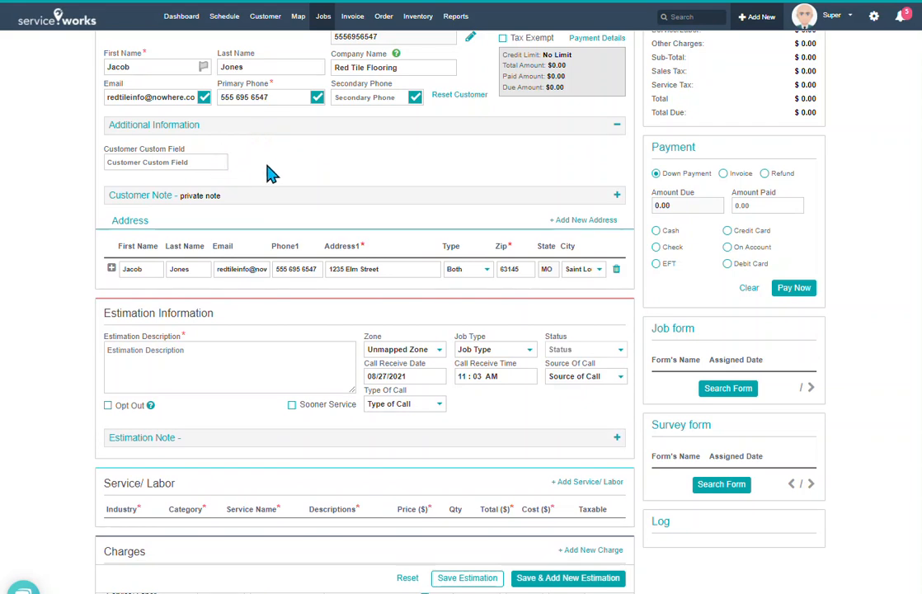
pyautogui.scroll(-1, 281, 173)
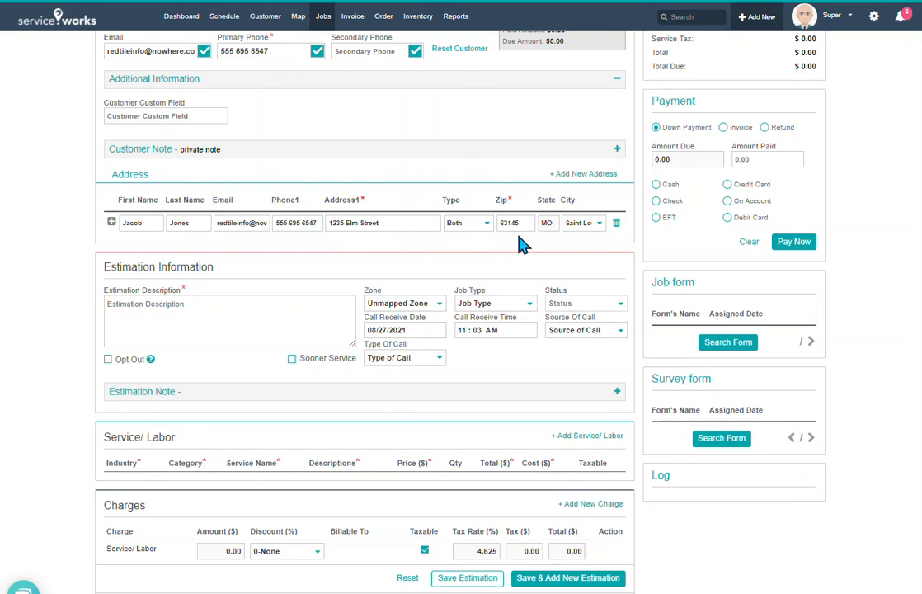
pyautogui.scroll(2, 519, 244)
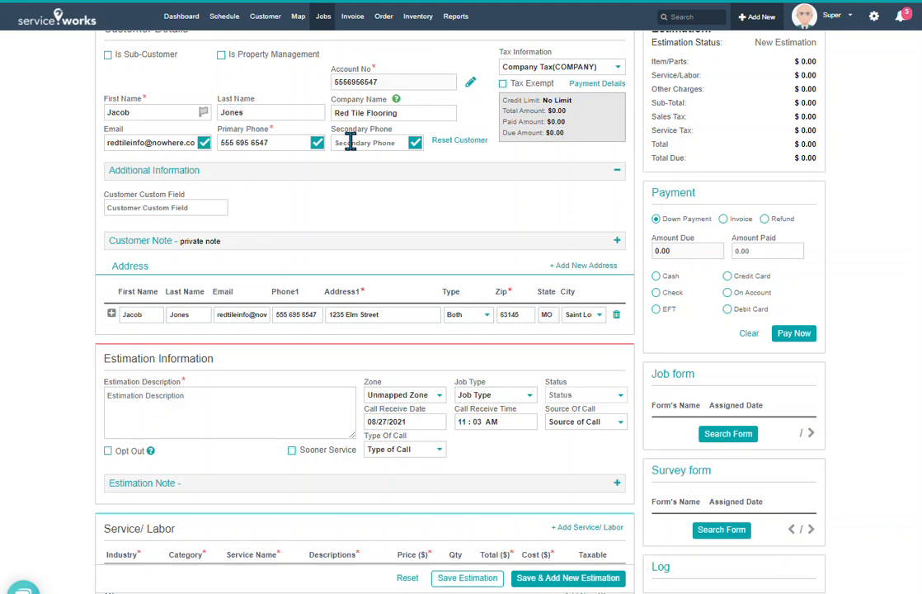
pyautogui.scroll(-2, 427, 274)
# Enter the estimation description 'Clear ice from driveway every 2 weeks for winter'
pyautogui.click(230, 315)
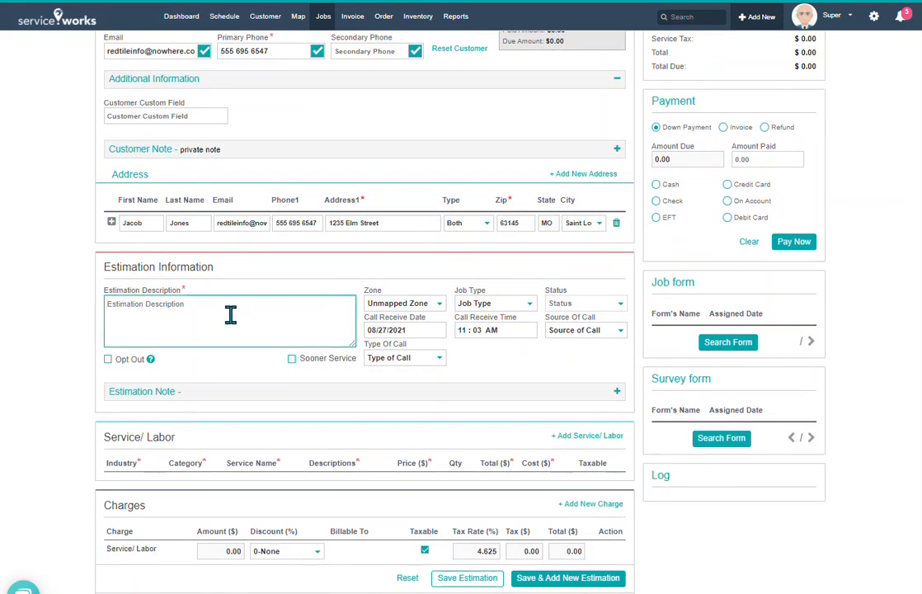
pyautogui.write('Es')
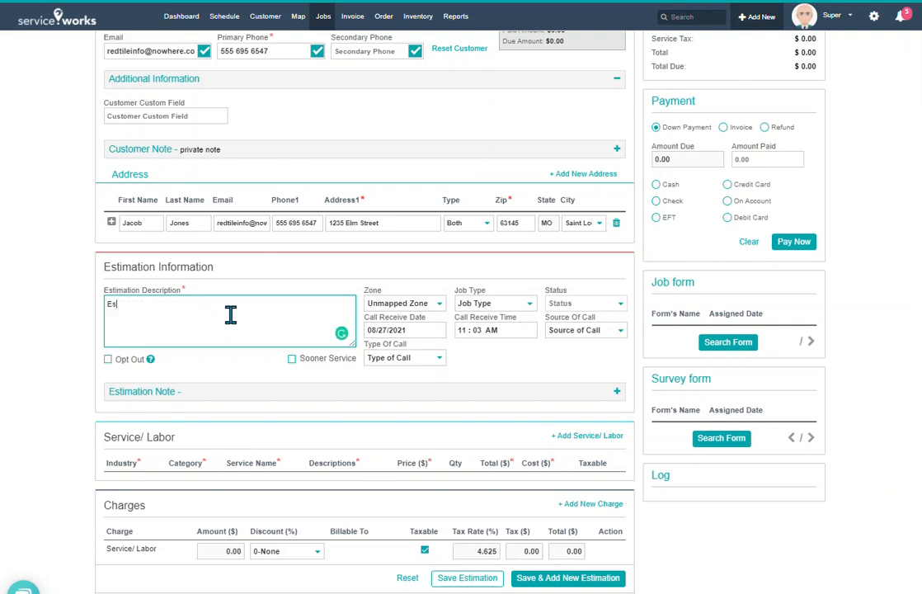
pyautogui.press('BackSpace')
pyautogui.press('BackSpace')
pyautogui.write('C')
pyautogui.press('BackSpace')
pyautogui.press('BackSpace')
pyautogui.write('ice from drivce')
pyautogui.press('BackSpace')
pyautogui.press('BackSpace')
pyautogui.write('eway eve')
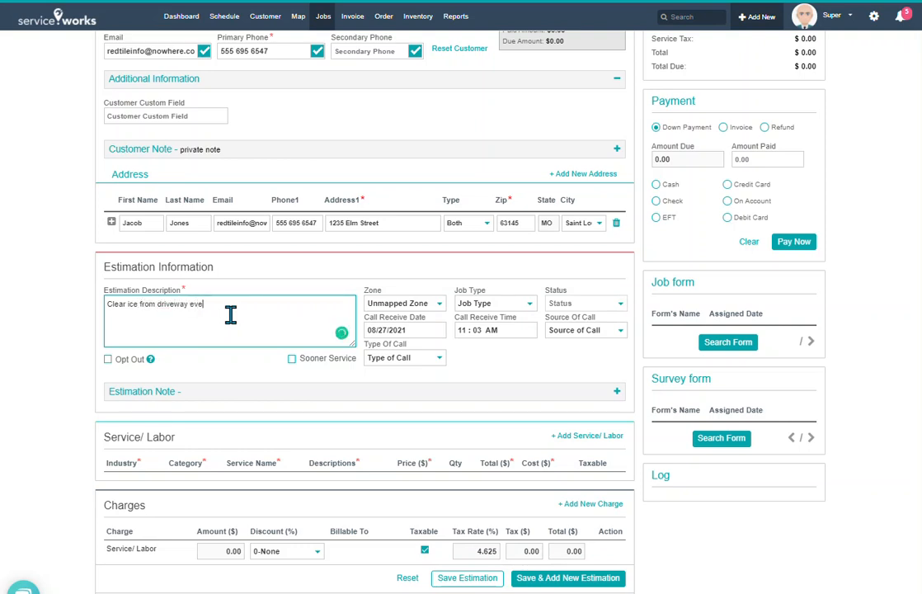
pyautogui.write('ry 2 weeks for winter')
# Set Source Of Call to Facebook and Type Of Call to Holland 1
pyautogui.click(560, 329)
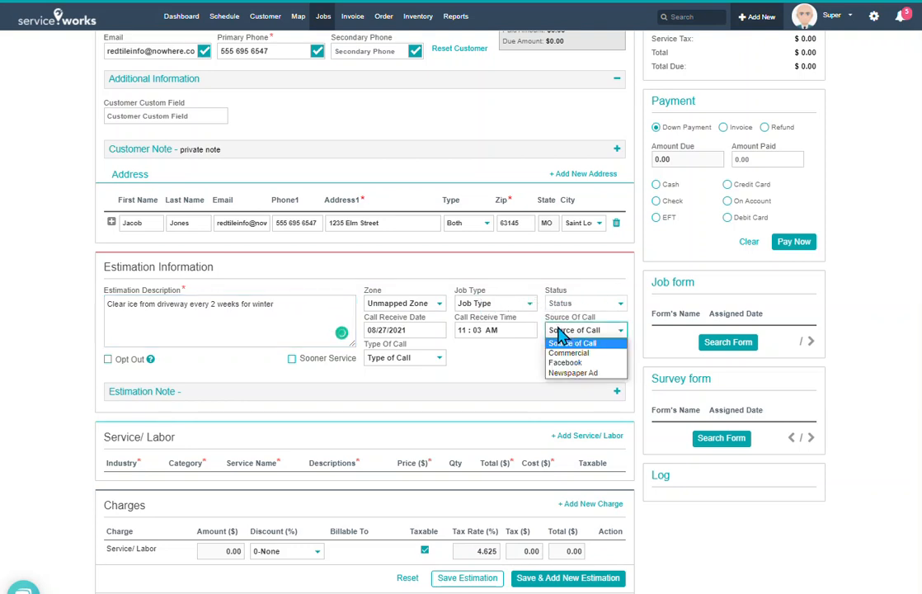
pyautogui.click(568, 364)
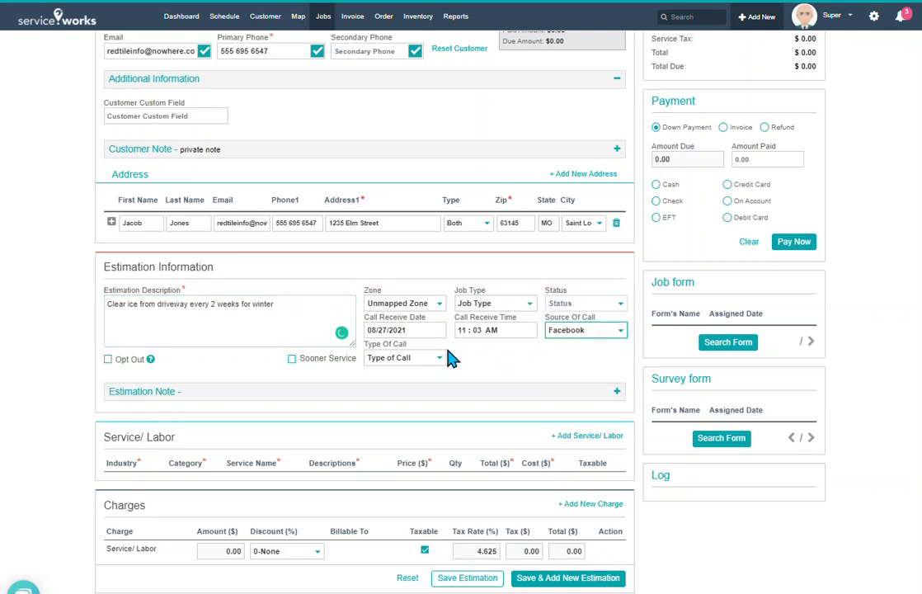
pyautogui.click(429, 364)
pyautogui.click(408, 379)
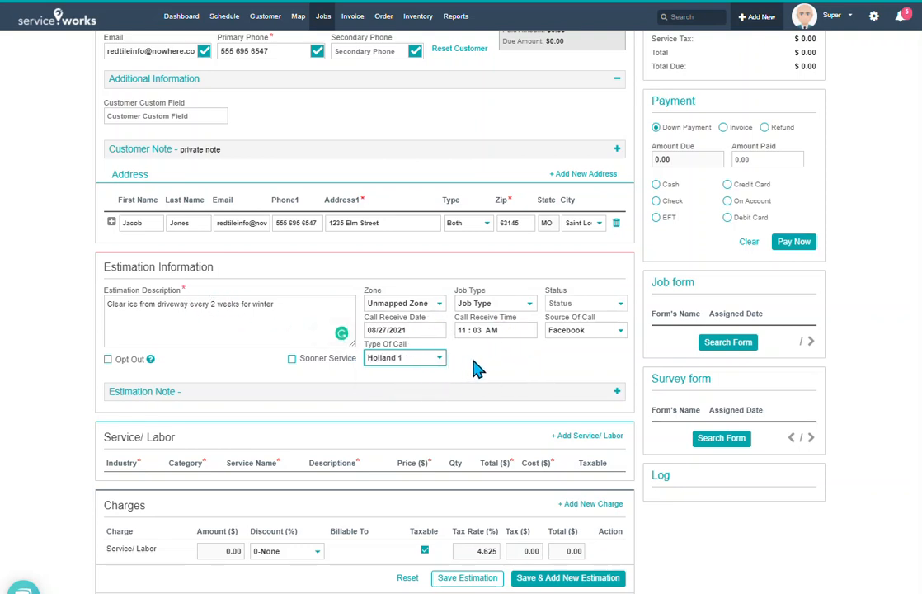
pyautogui.scroll(-1, 486, 371)
pyautogui.scroll(-1, 375, 350)
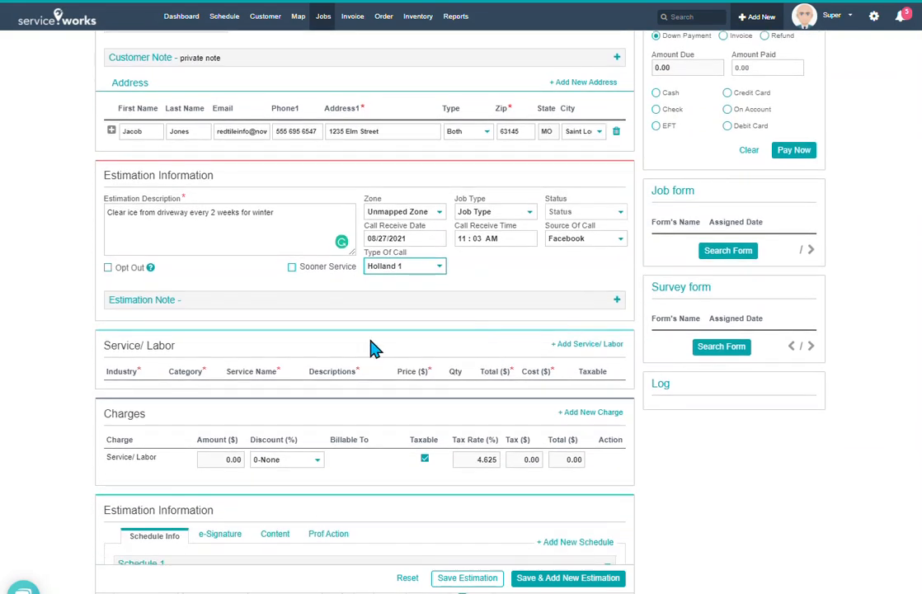
# Expand the Estimation Note and add a Service/Labor row preset to BIN CLEANING
pyautogui.click(349, 301)
pyautogui.scroll(-1, 348, 299)
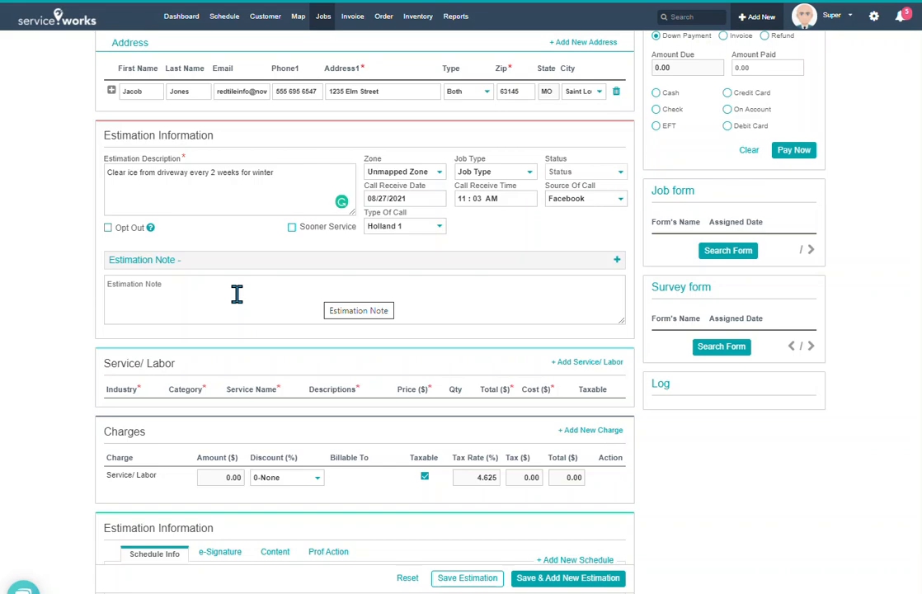
pyautogui.scroll(-2, 237, 293)
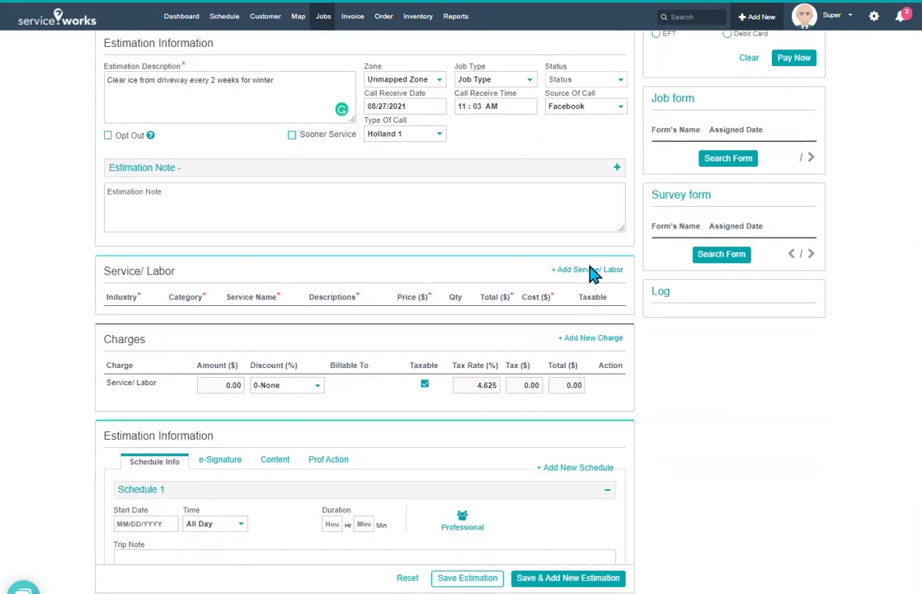
pyautogui.click(590, 272)
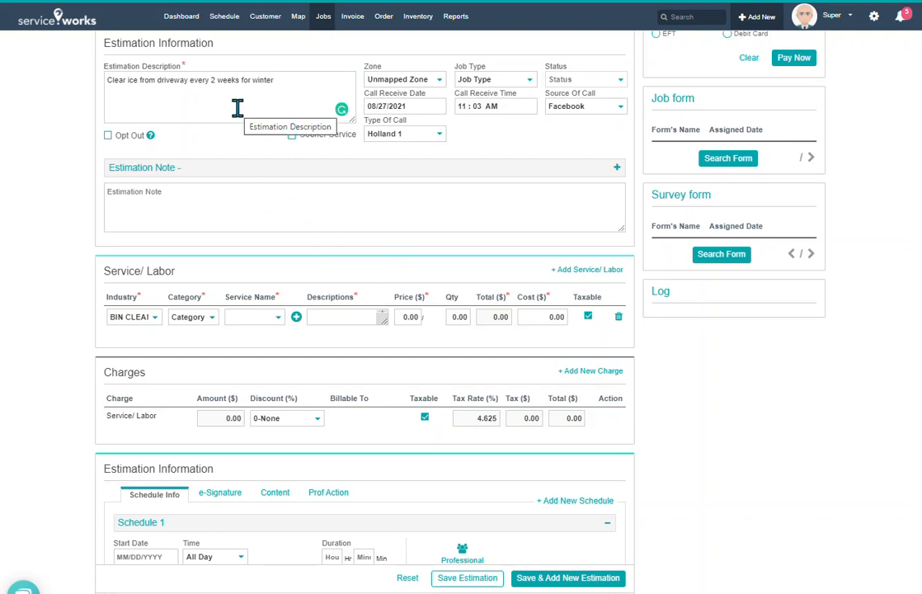
# Configure the service line as BIN CLEAN, Every 12 Weeks category, 2 Bins service at $29.00
pyautogui.click(157, 318)
pyautogui.click(165, 329)
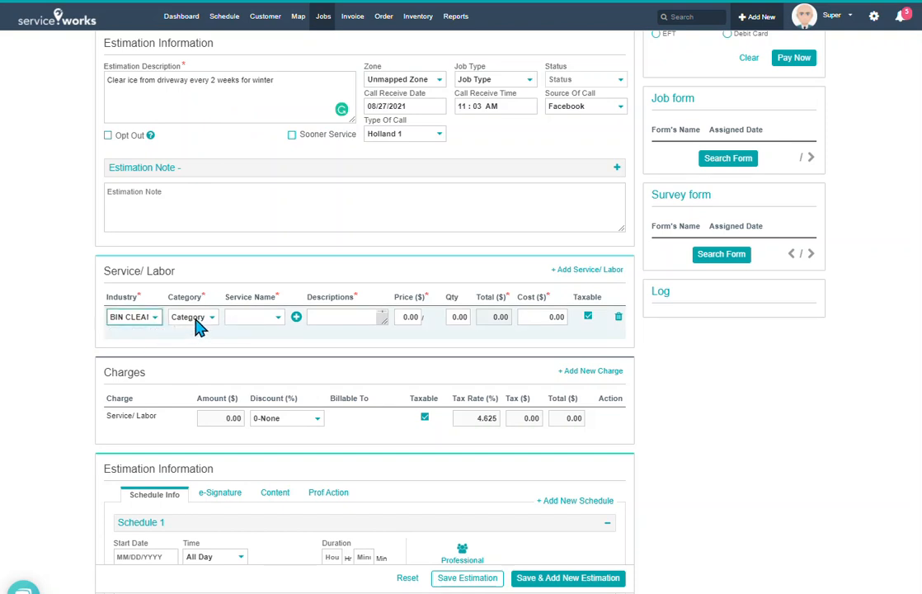
pyautogui.click(198, 328)
pyautogui.click(213, 354)
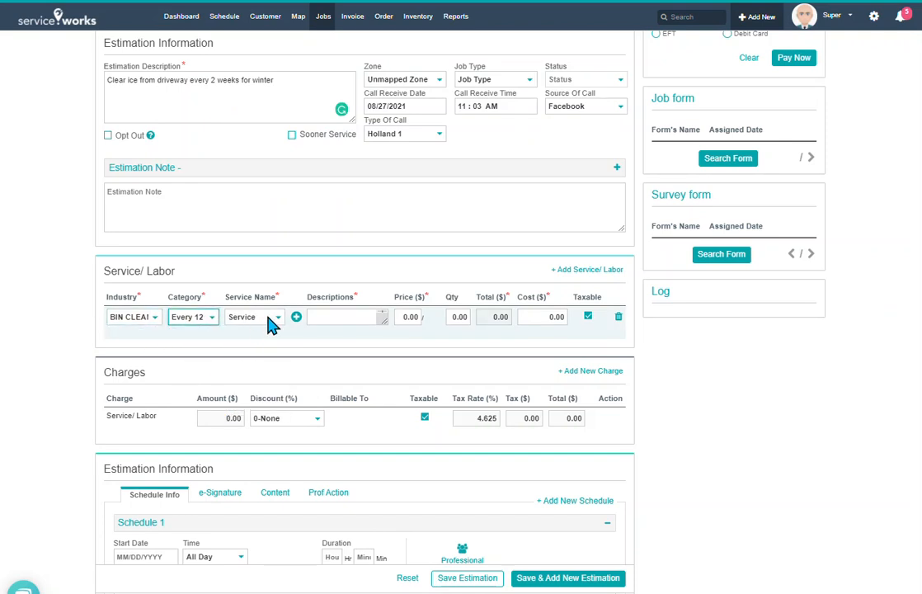
pyautogui.click(271, 322)
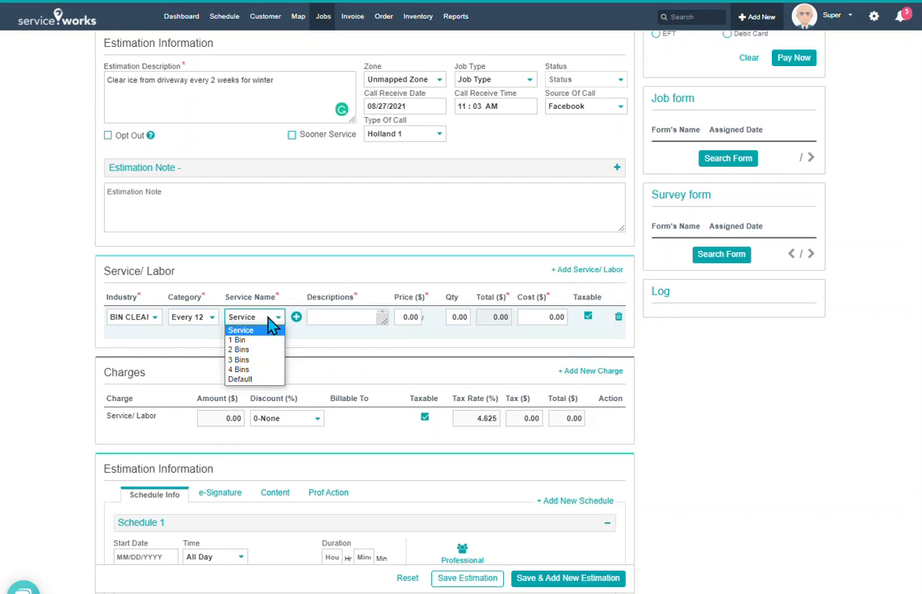
pyautogui.click(247, 349)
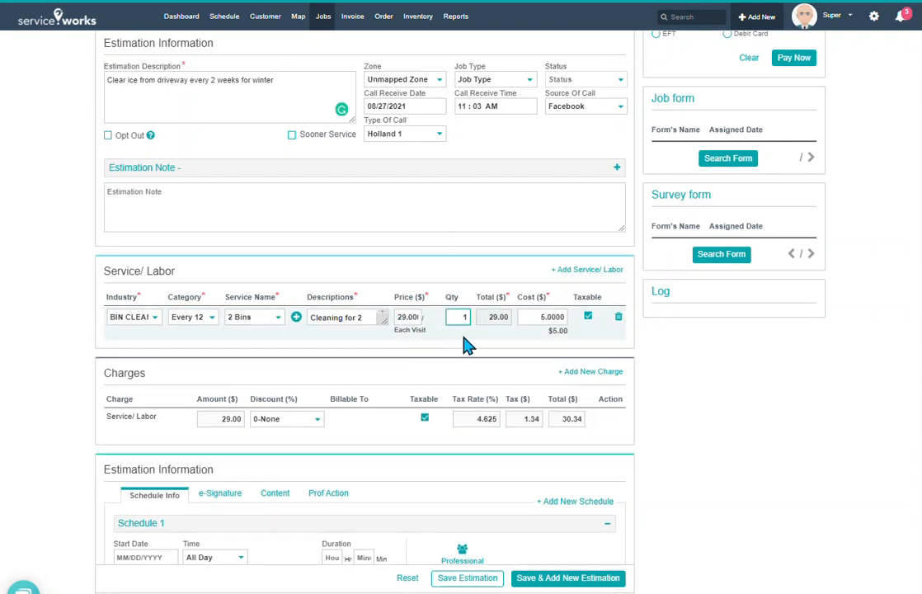
pyautogui.scroll(-2, 461, 340)
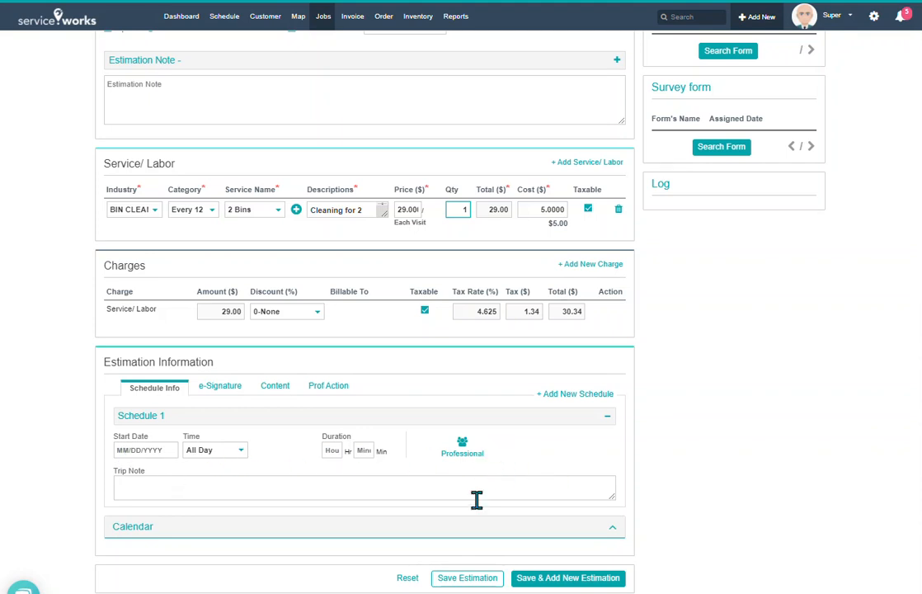
# Save the estimation as 10010 and dismiss the success confirmation
pyautogui.click(464, 580)
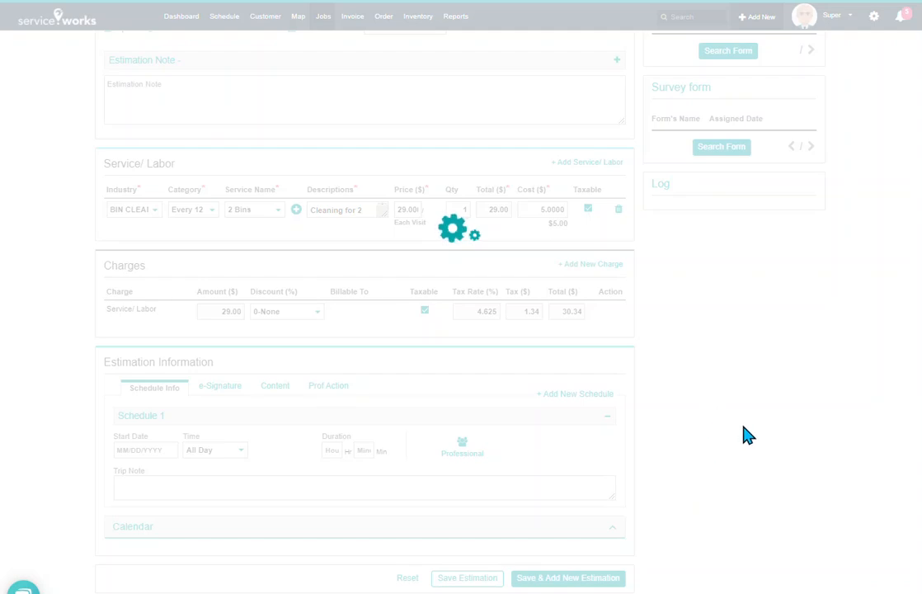
pyautogui.click(458, 100)
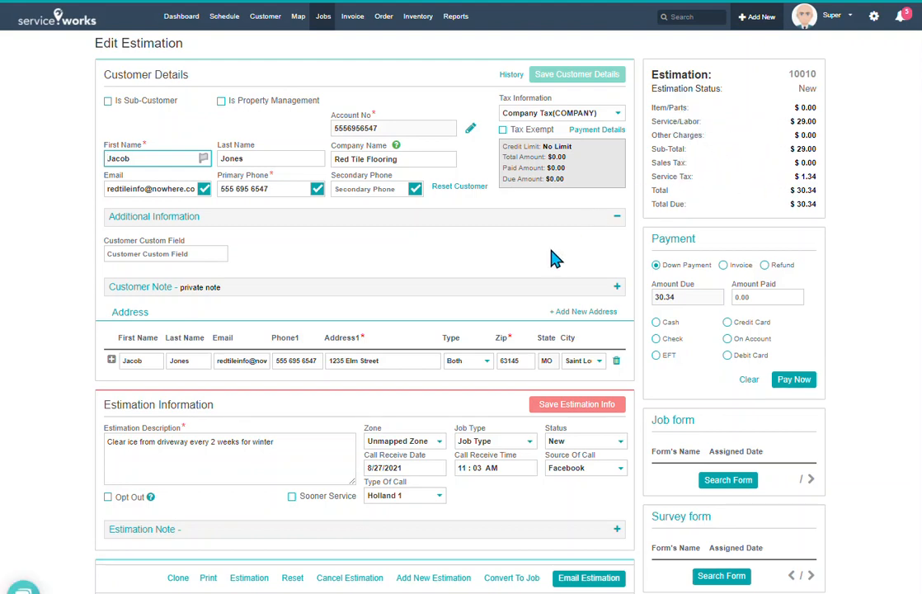
pyautogui.scroll(-1, 553, 257)
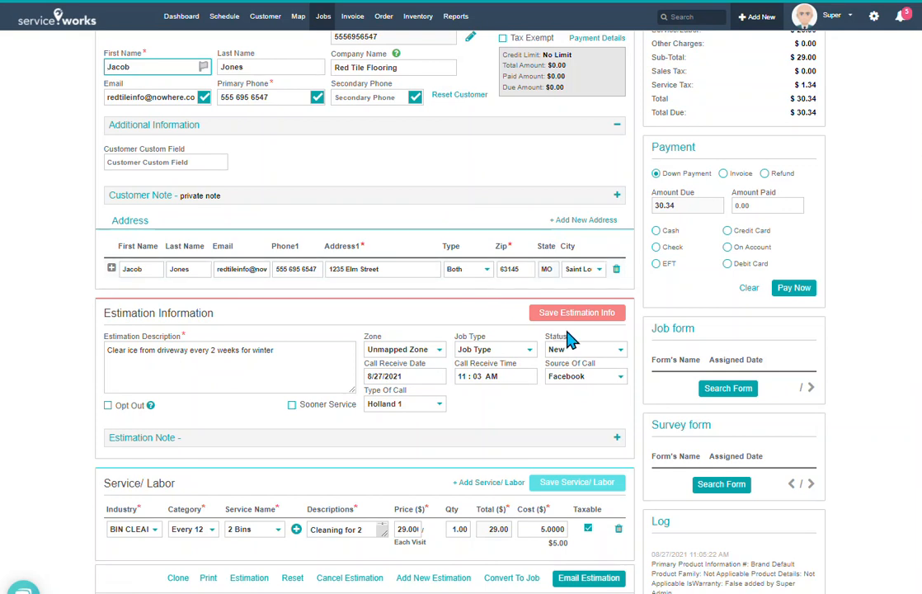
pyautogui.click(584, 350)
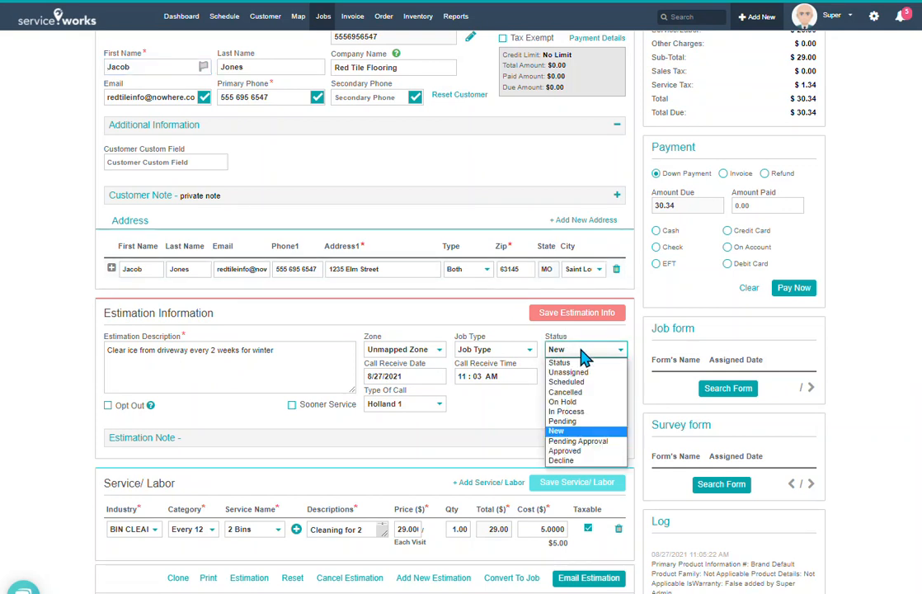
pyautogui.click(565, 431)
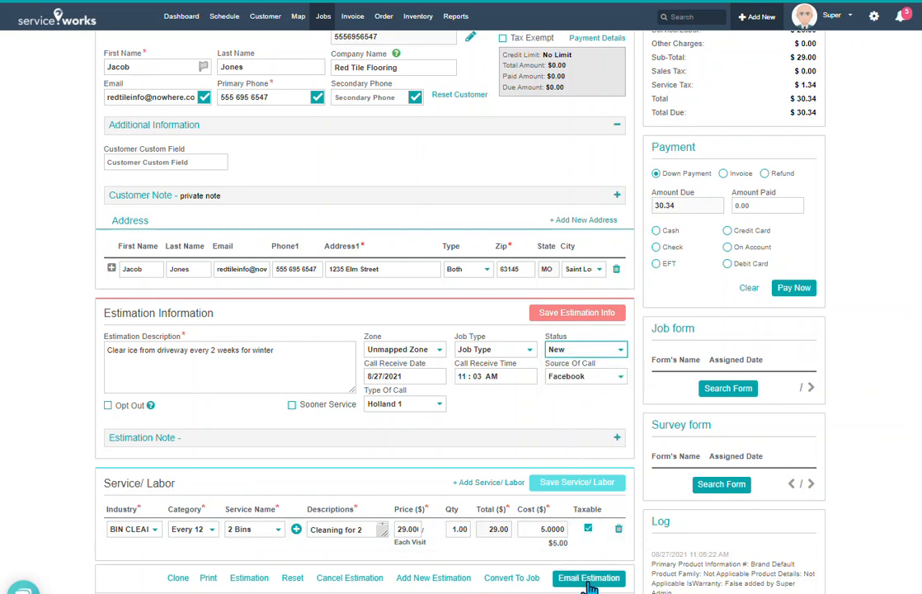
pyautogui.click(582, 354)
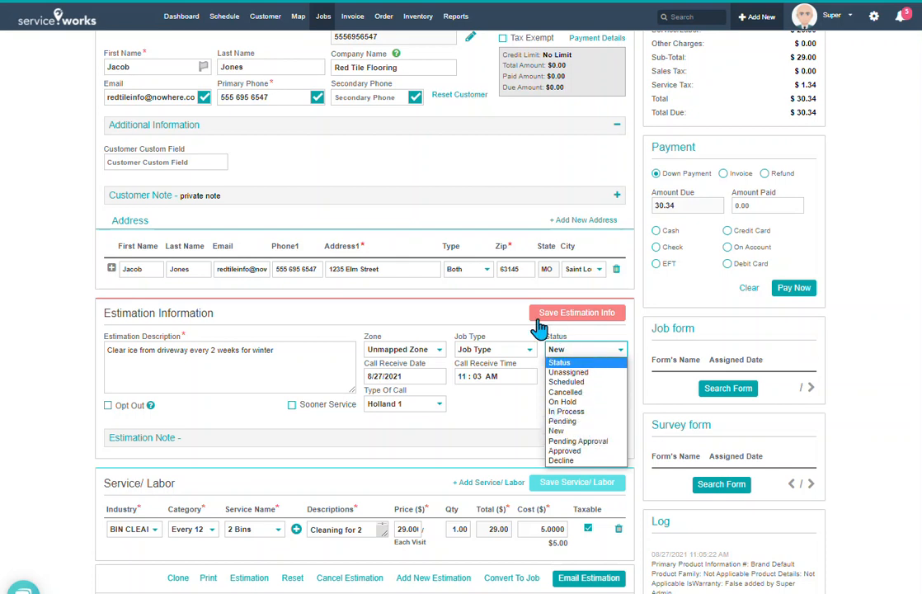
pyautogui.click(510, 316)
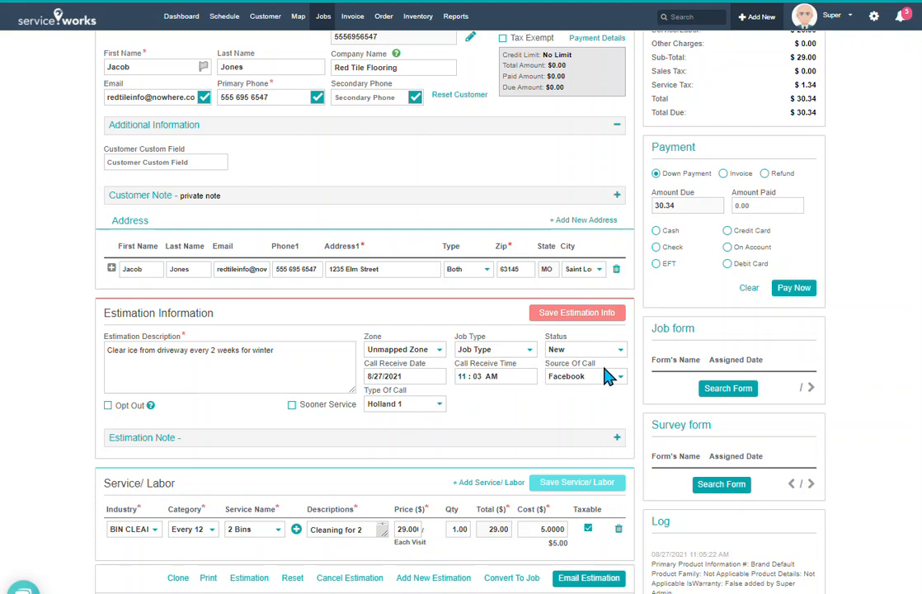
# Email the estimation to a replacement recipient address with subject 'test' and confirm it was sent
pyautogui.click(587, 579)
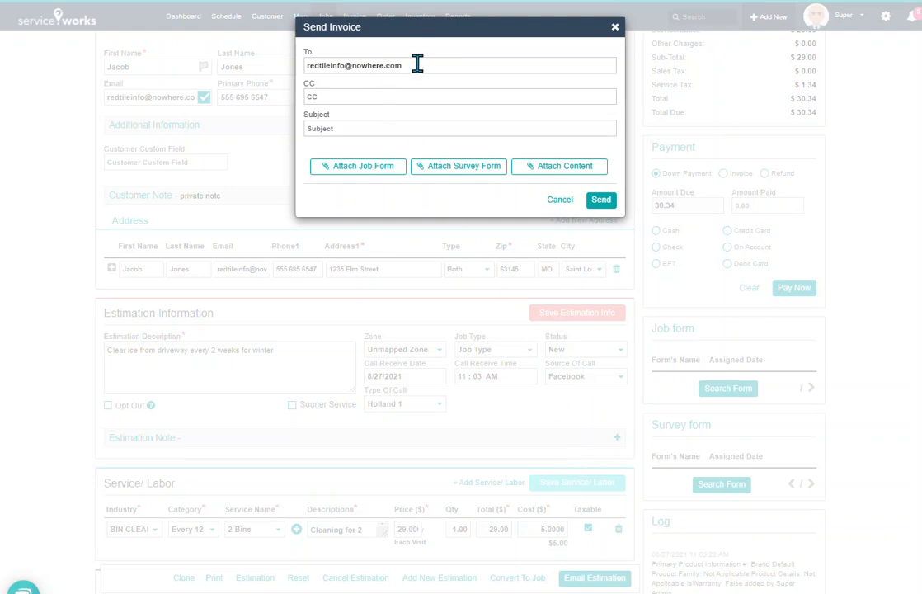
pyautogui.moveTo(418, 64); pyautogui.dragTo(306, 83)
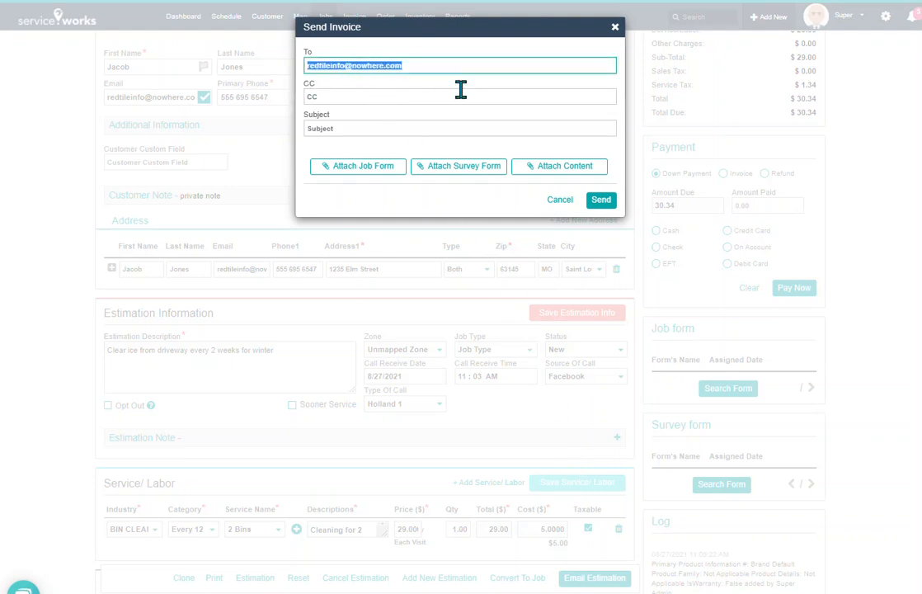
pyautogui.write('Infor.')
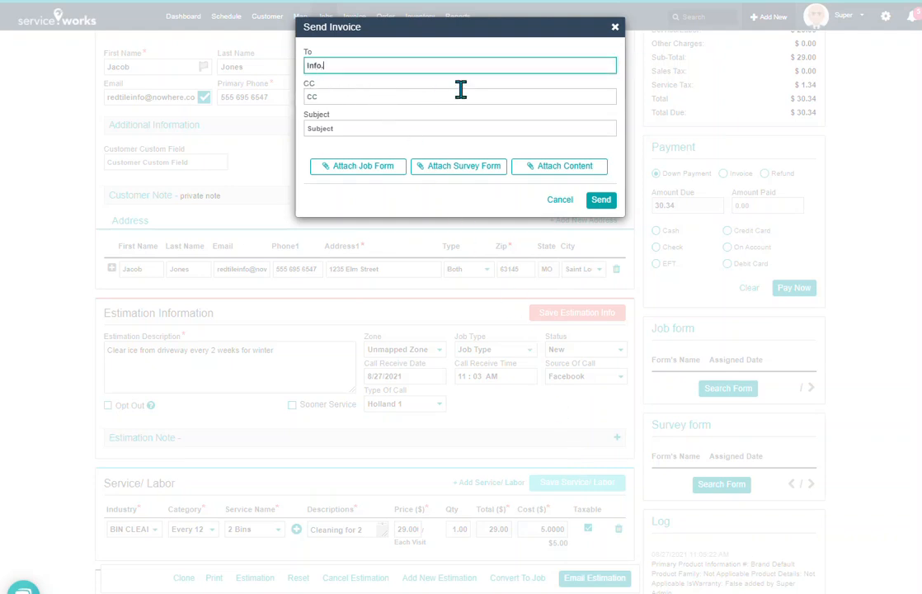
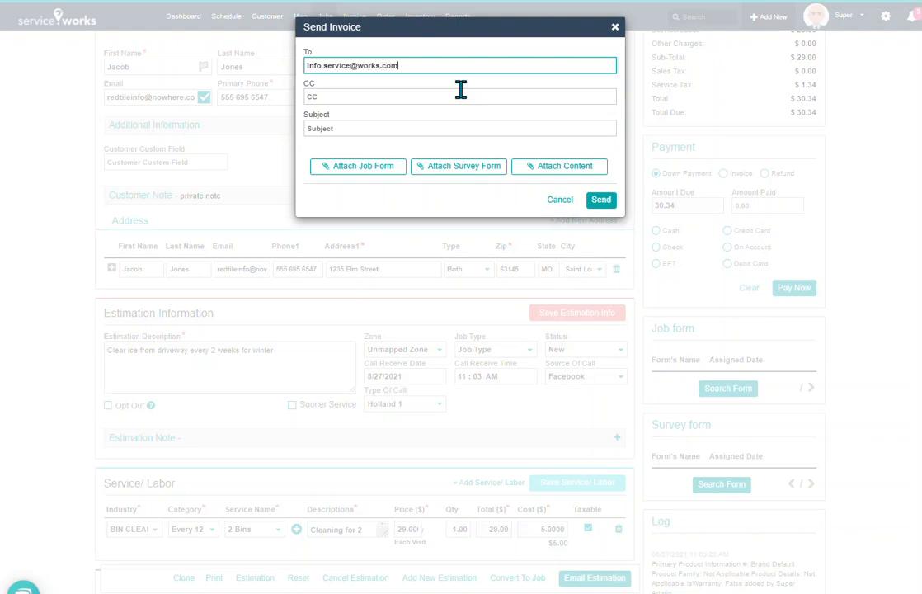
pyautogui.click(403, 129)
pyautogui.write('test')
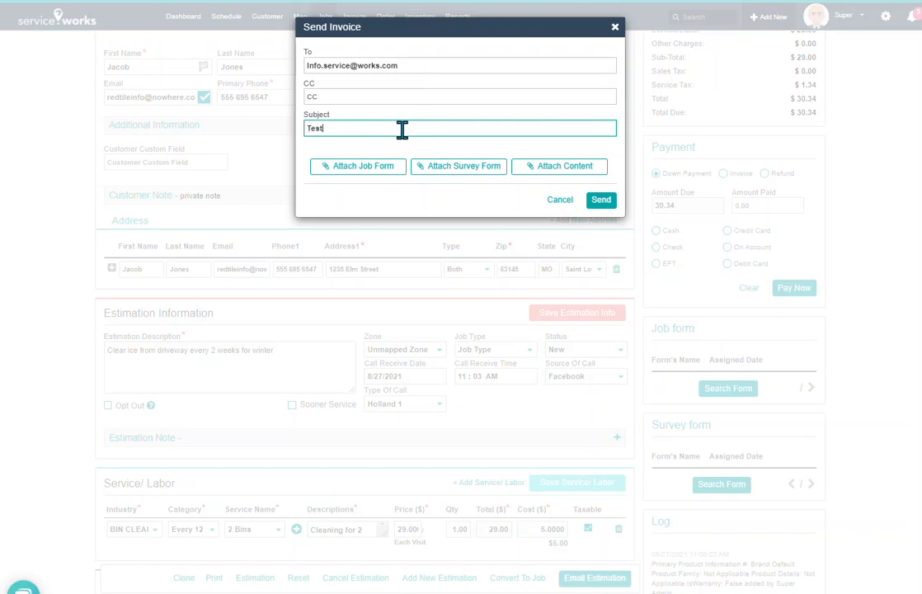
pyautogui.click(601, 201)
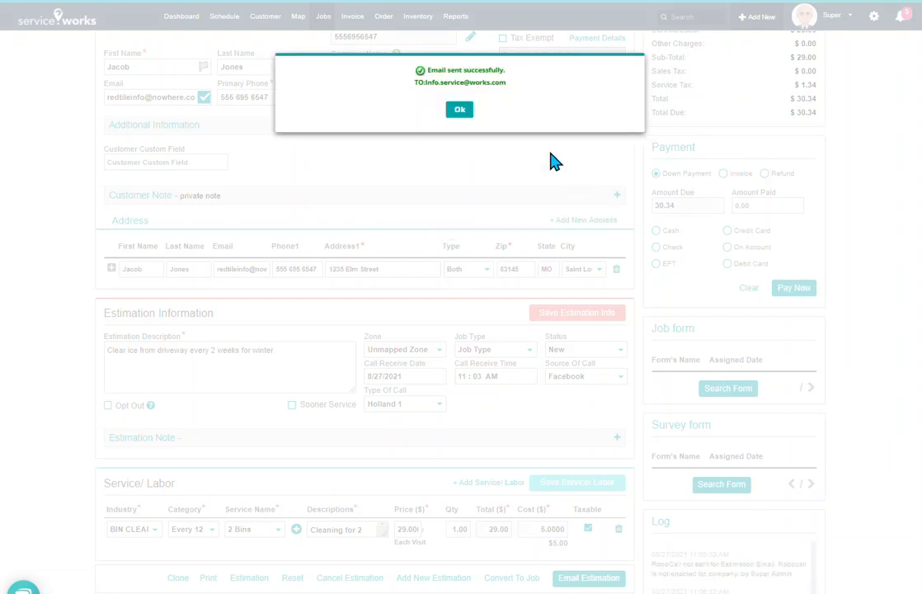
pyautogui.click(462, 110)
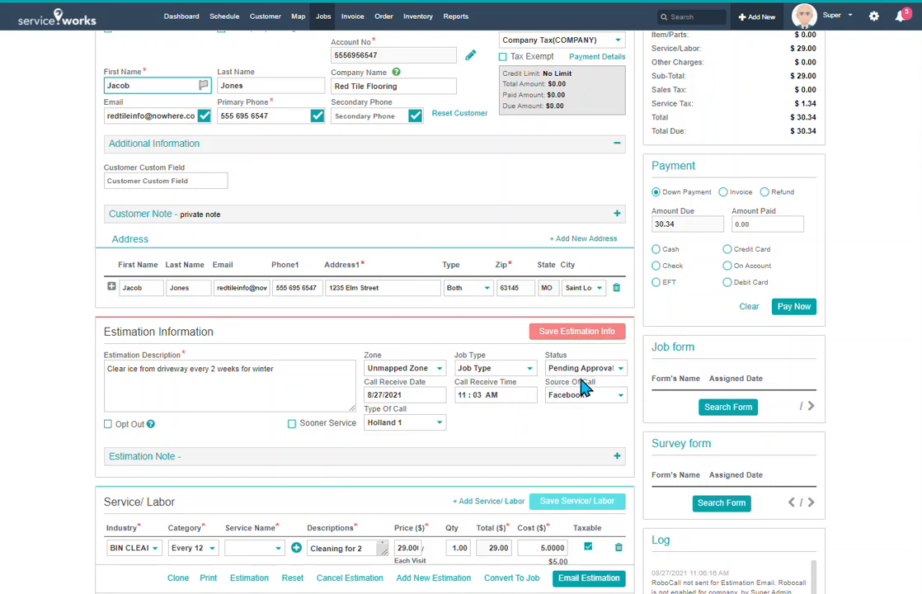
# Show the All Estimations list with 10010 Pending Approval and 10009 New
pyautogui.scroll(2, 550, 417)
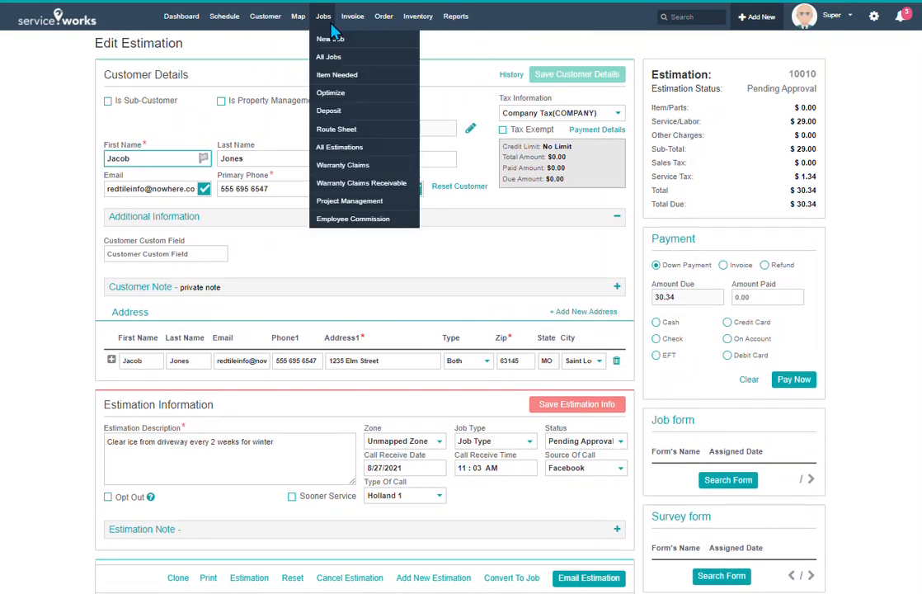
pyautogui.click(300, 147)
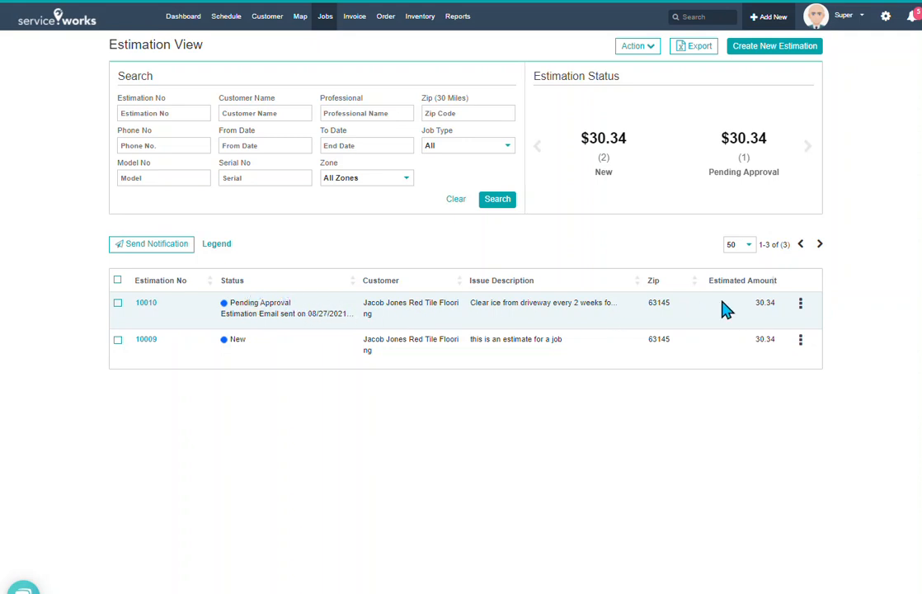
# Open the Details of estimation 10010 from its row's action menu
pyautogui.click(800, 304)
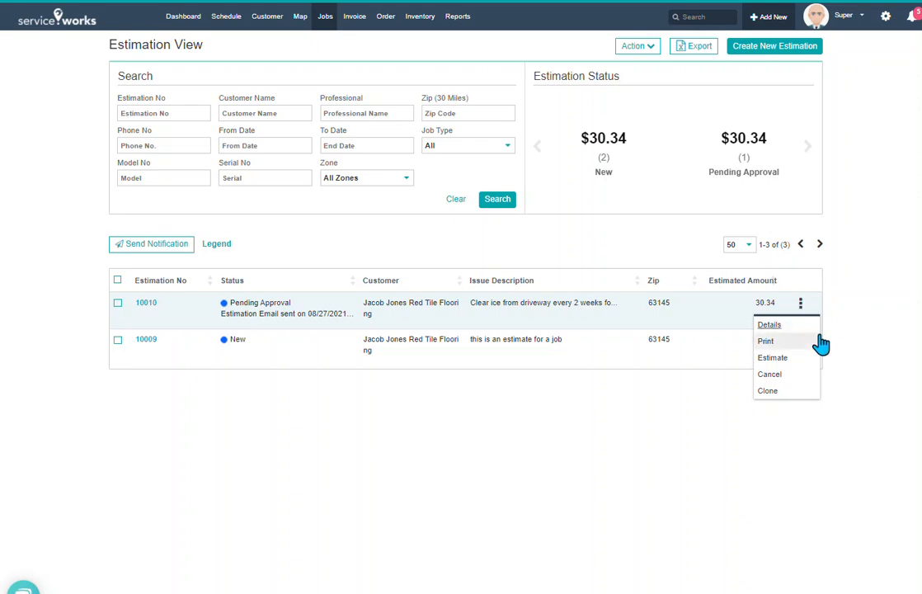
pyautogui.click(770, 326)
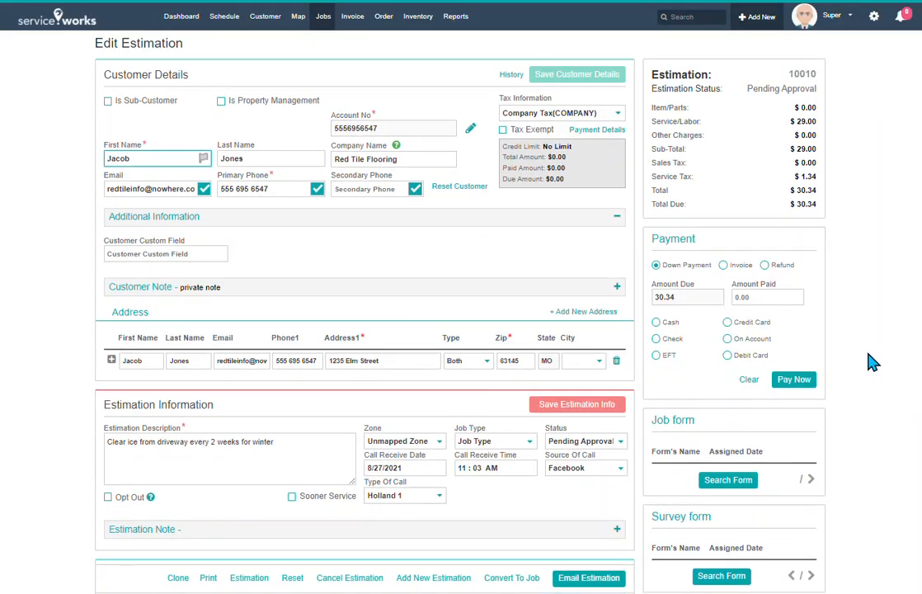
# Set estimation 10010's status to Approved and save the estimation info
pyautogui.scroll(-1, 813, 304)
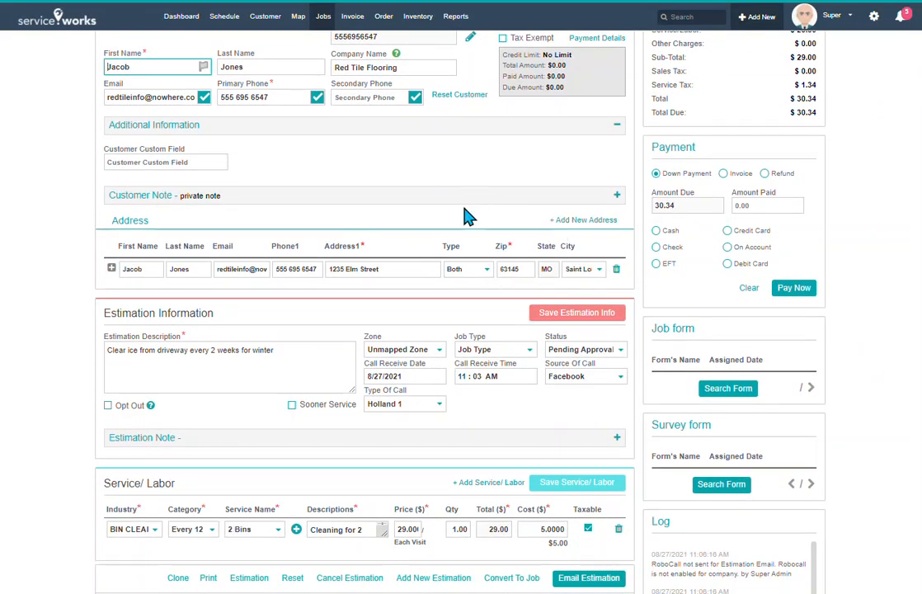
pyautogui.click(599, 352)
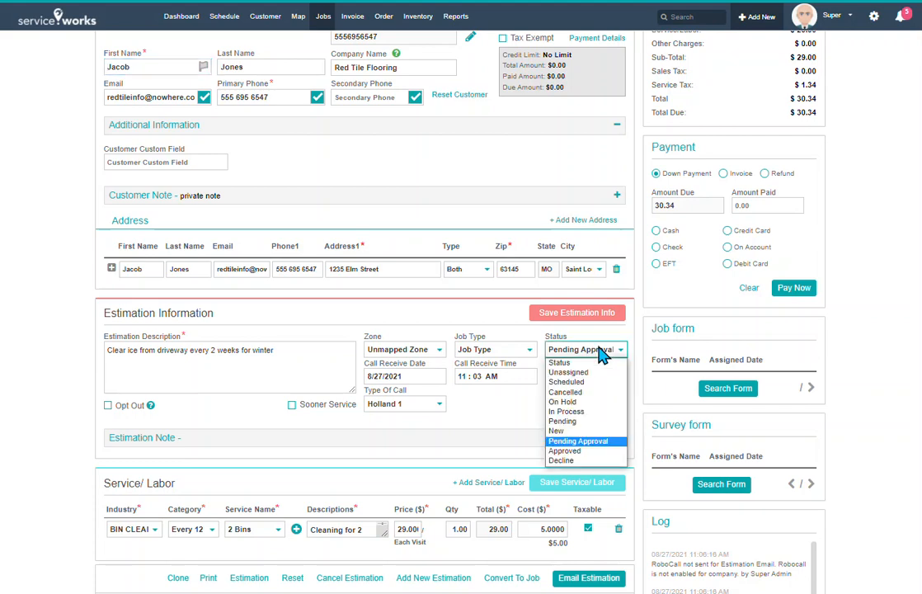
pyautogui.click(568, 453)
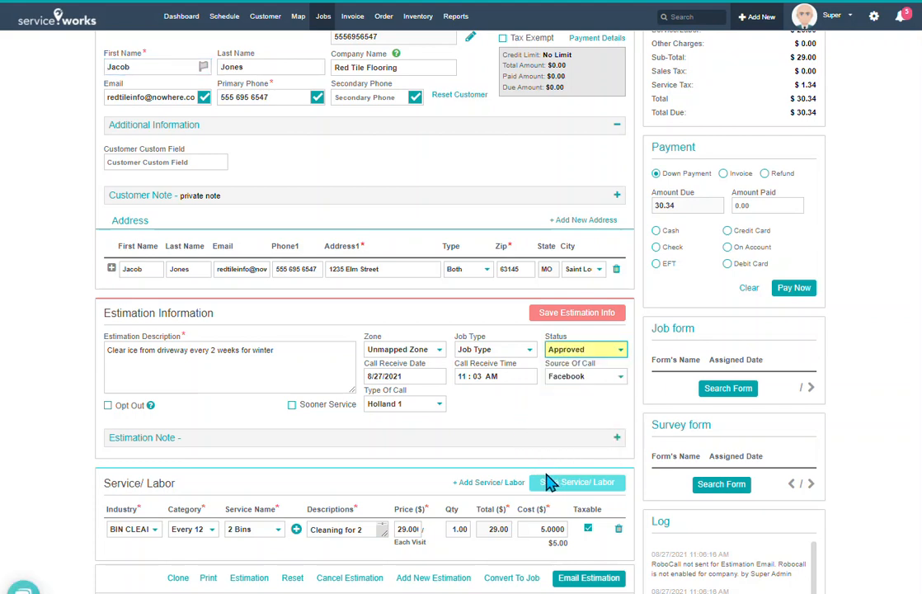
pyautogui.click(575, 316)
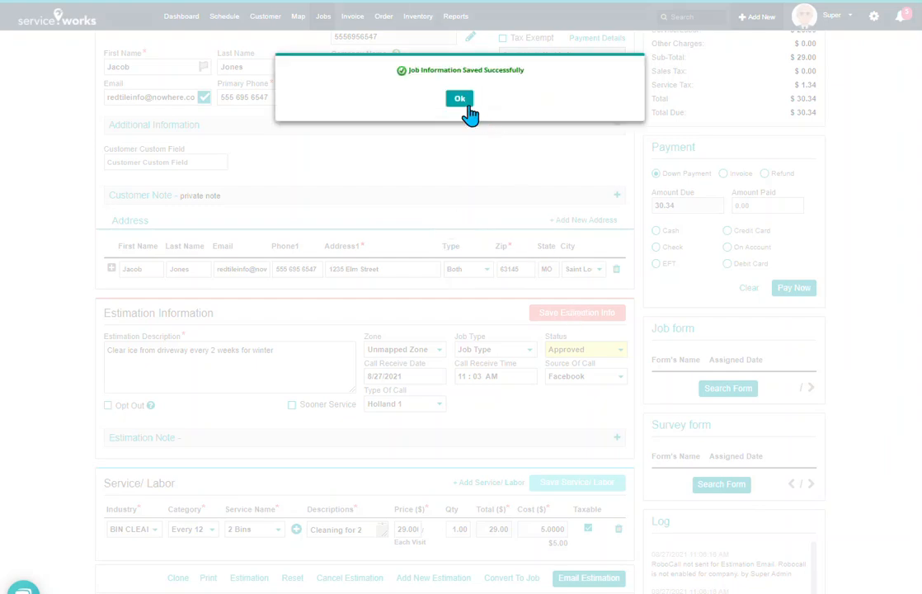
pyautogui.click(460, 97)
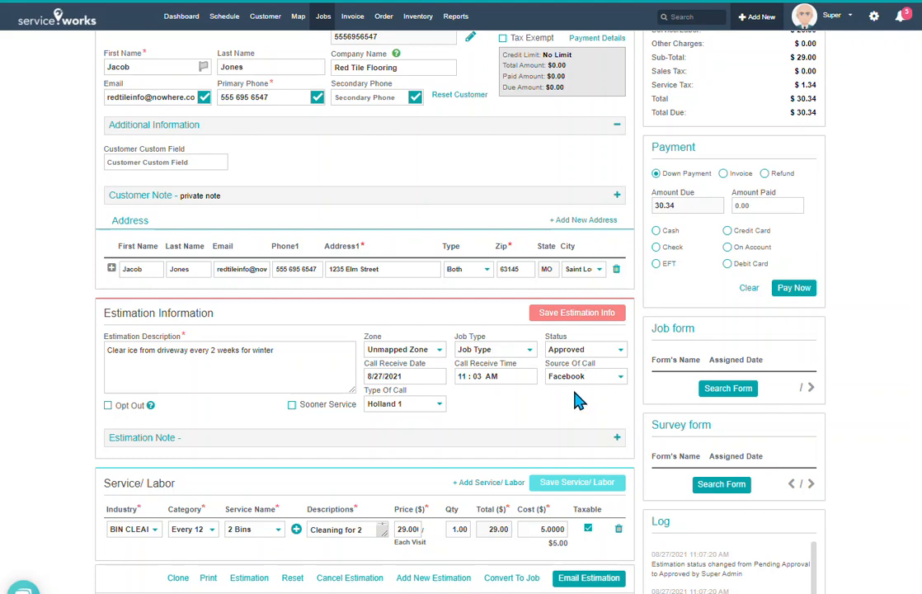
pyautogui.scroll(-1, 544, 437)
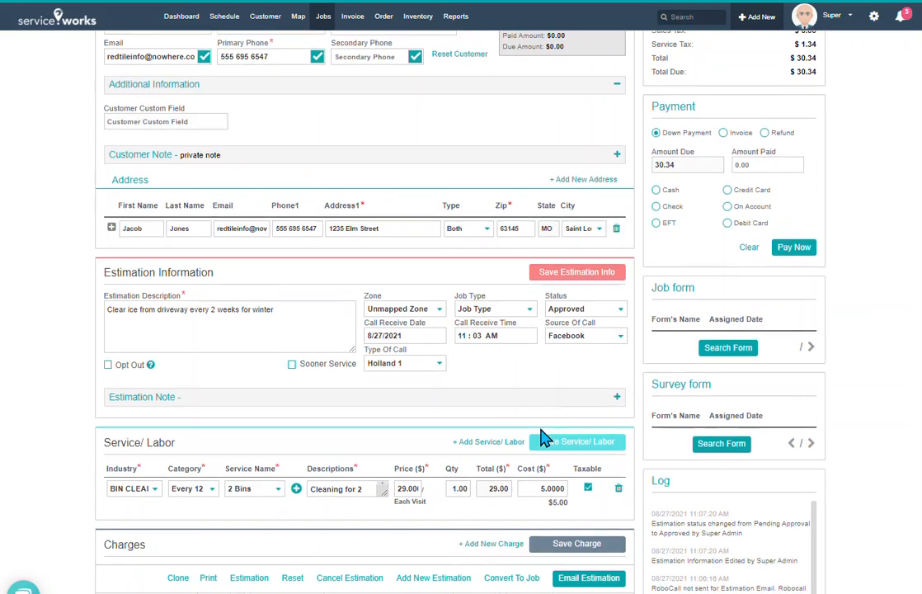